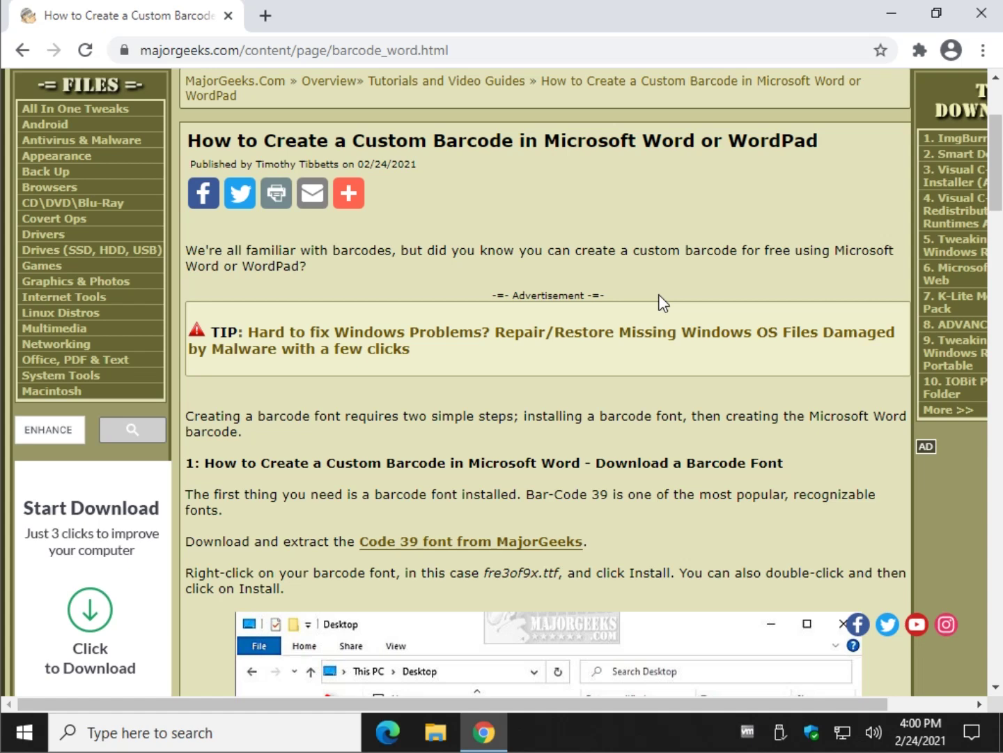
Open the free3of9 MajorGeeks desktop folder and preview the fre3of9x font file
scroll(487, 398, down, 1)
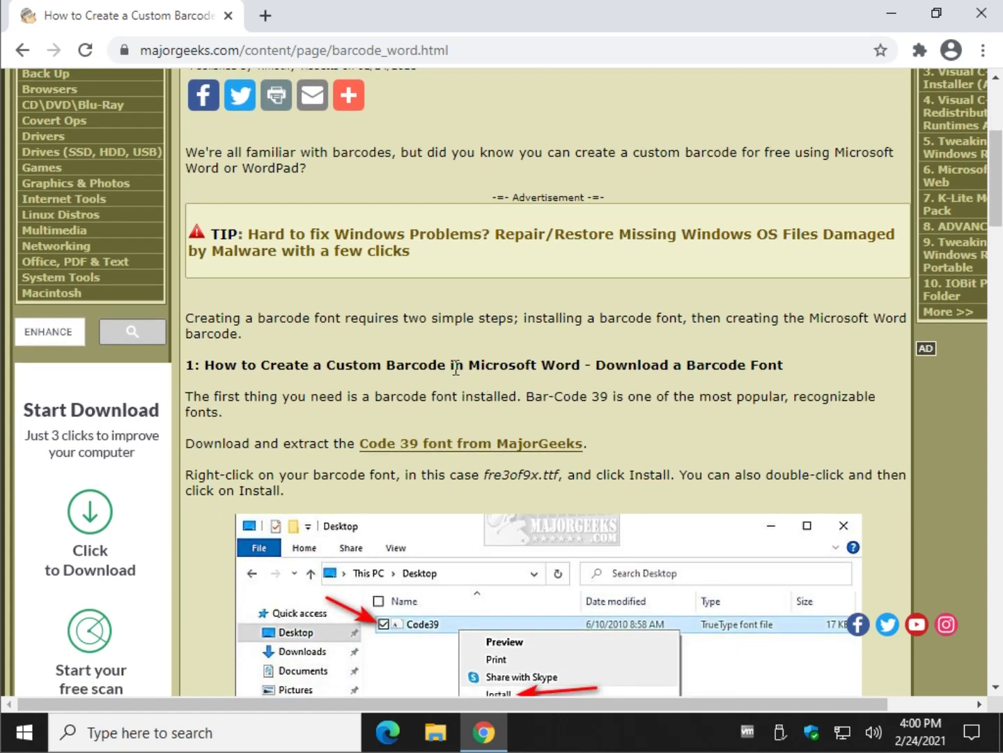
scroll(456, 367, down, 1)
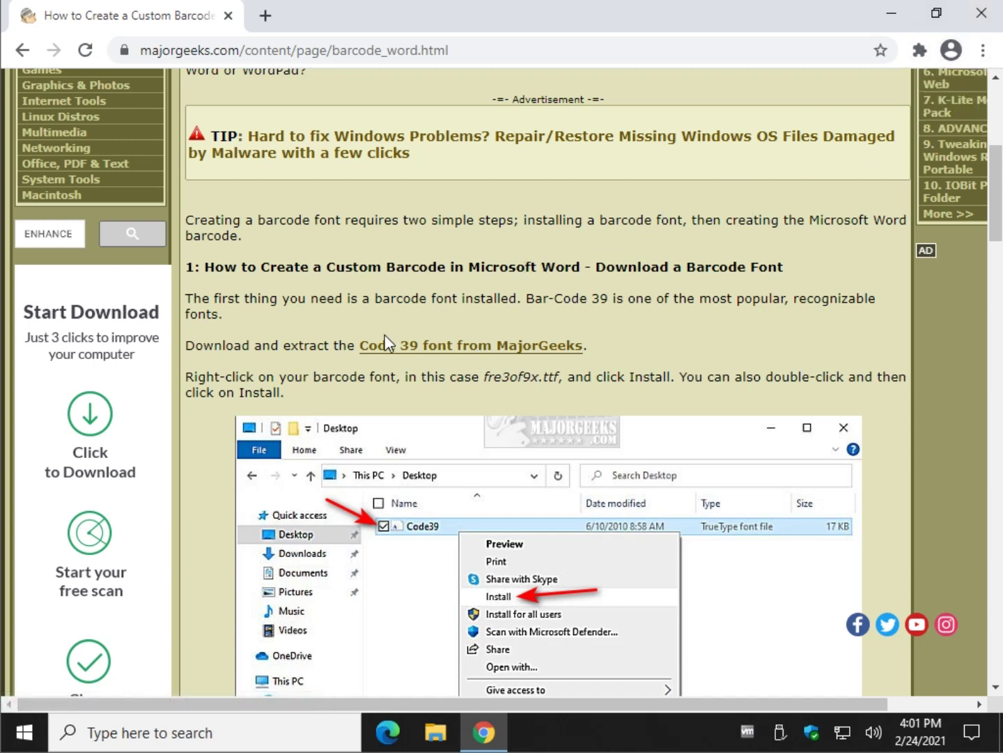
scroll(551, 309, down, 2)
scroll(436, 257, down, 1)
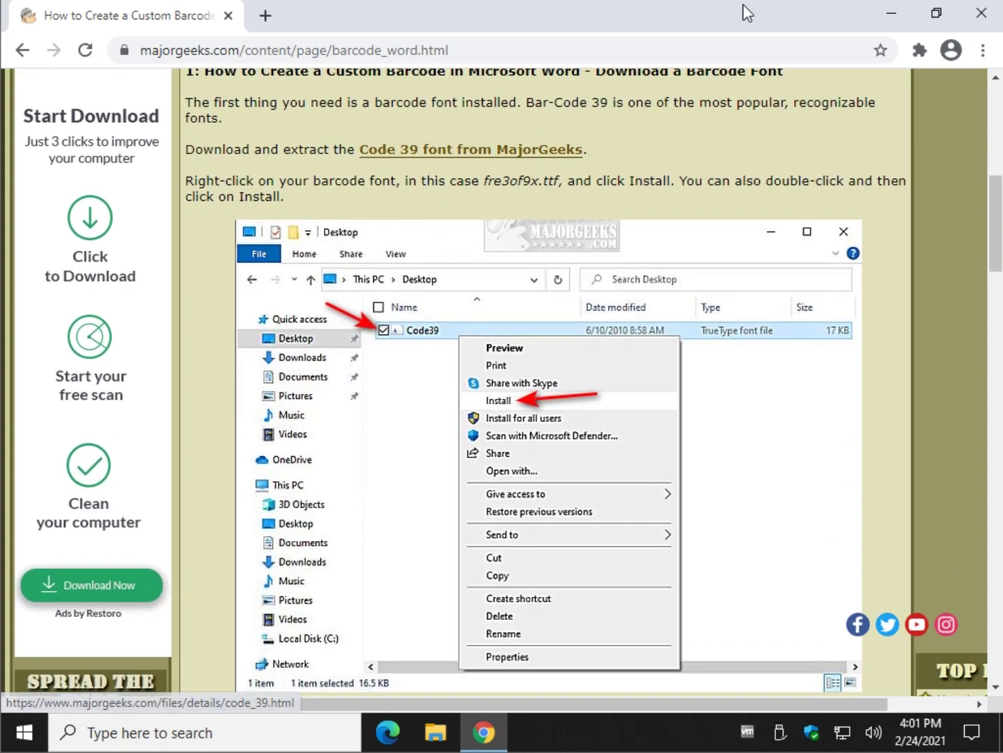
click(892, 16)
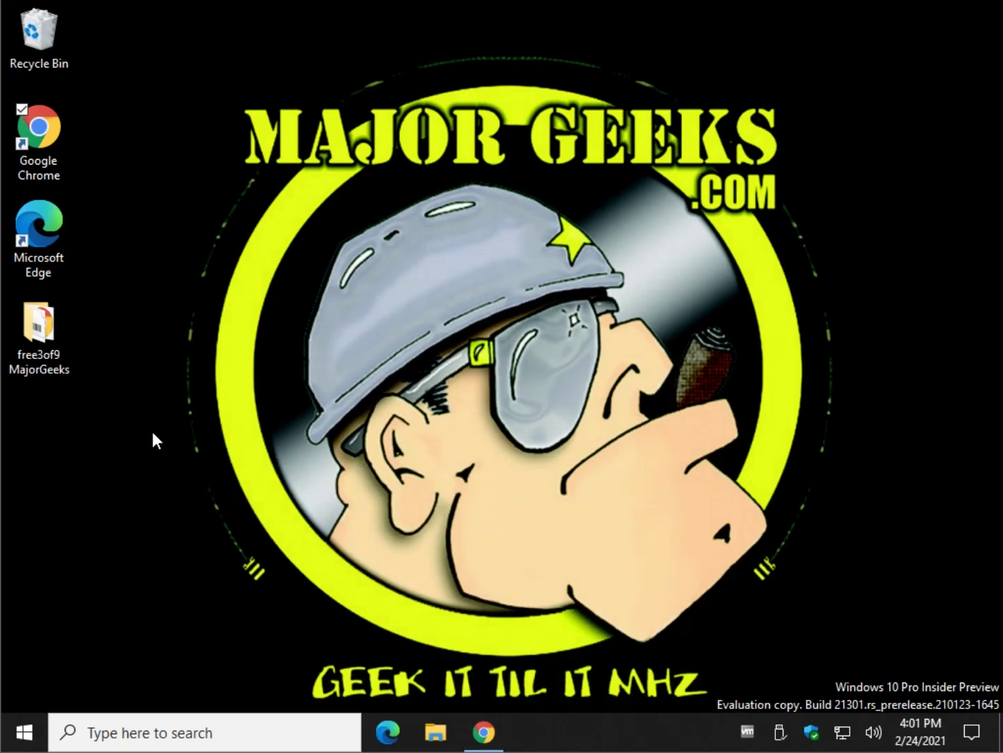
double_click(50, 324)
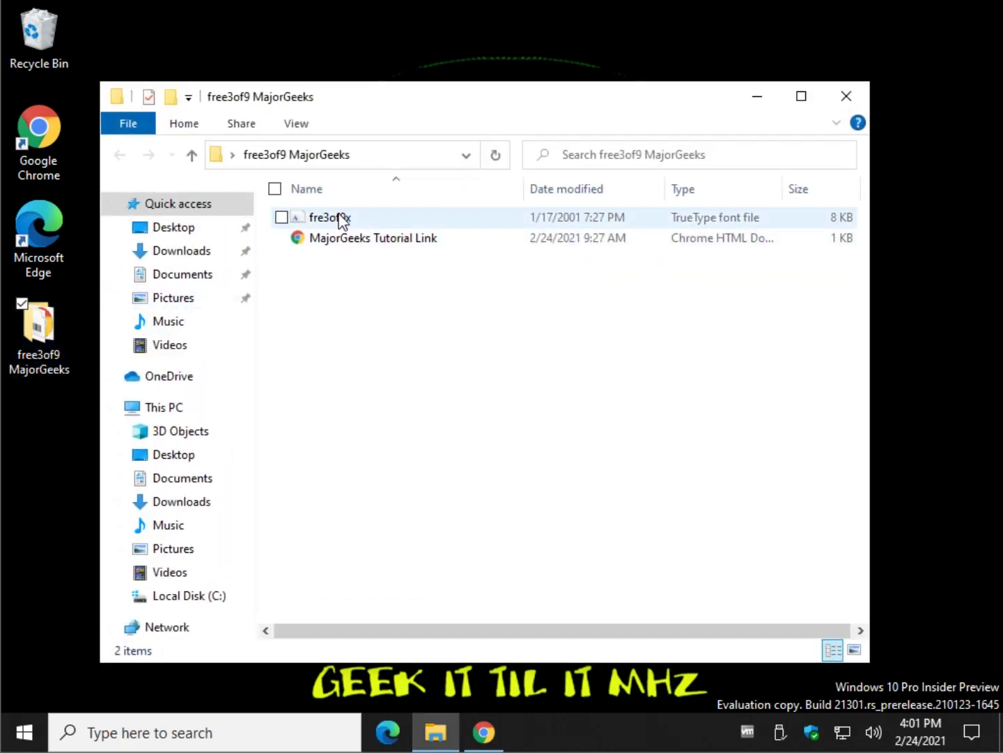
double_click(345, 218)
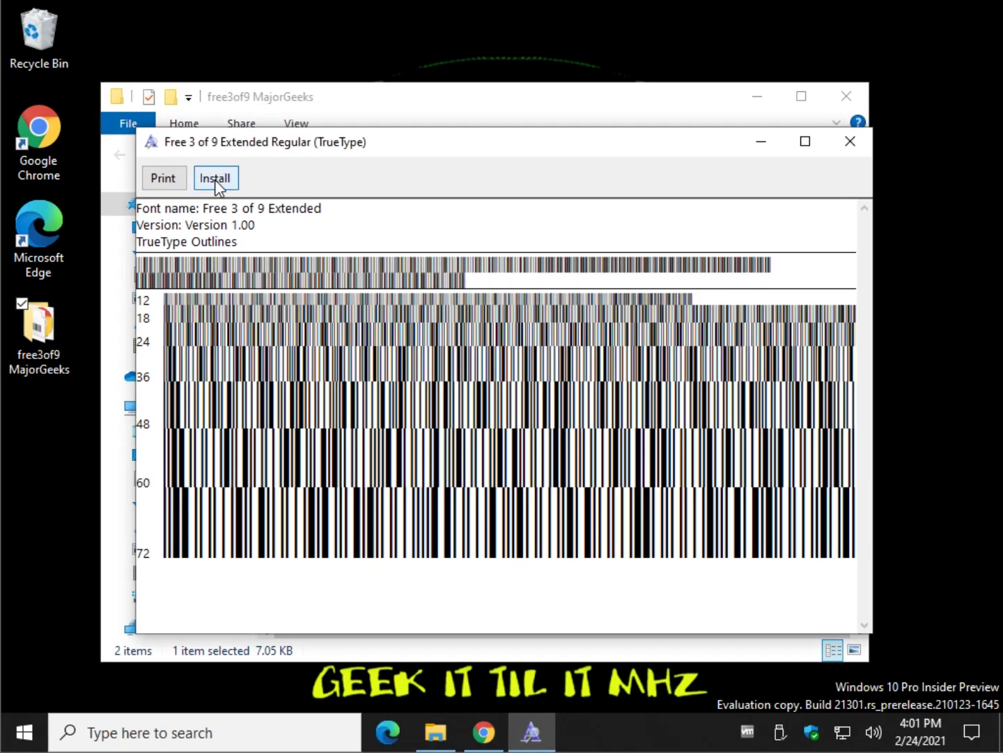
click(846, 140)
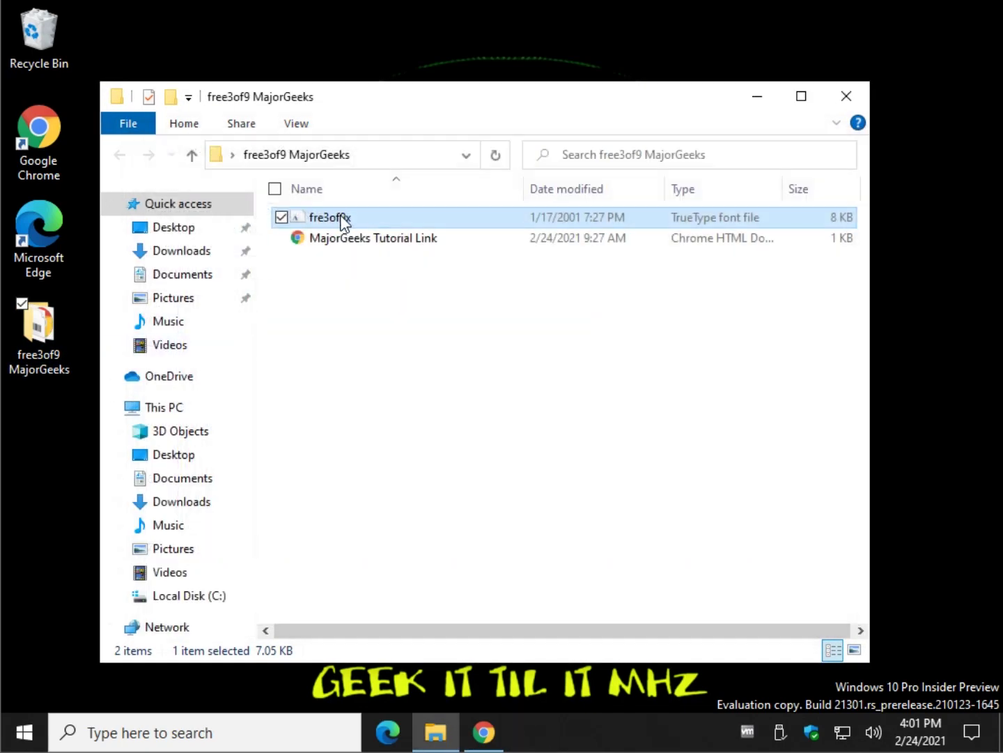
Install the fre3of9x Free 3 of 9 barcode font, then close the folder window
right_click(341, 218)
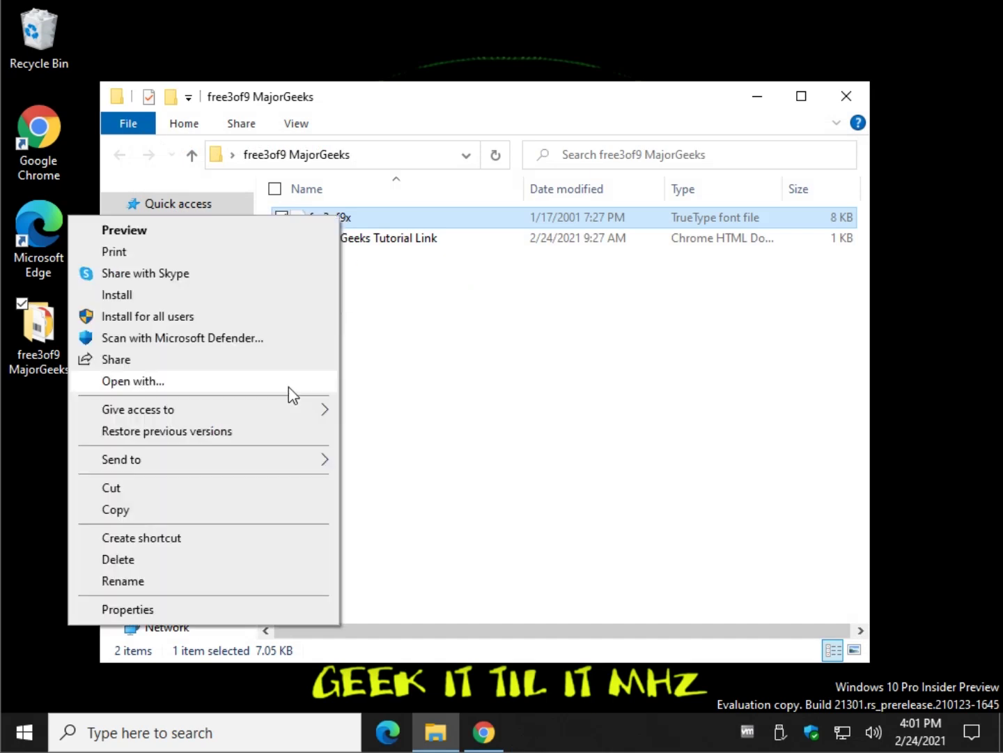
click(172, 295)
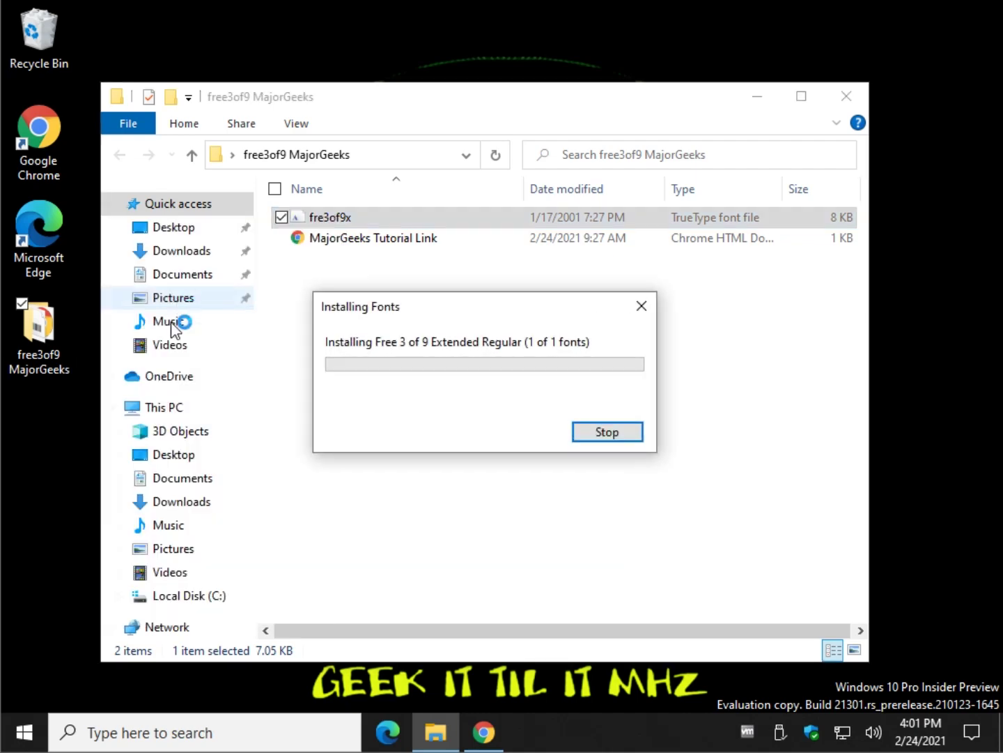
click(848, 97)
click(112, 731)
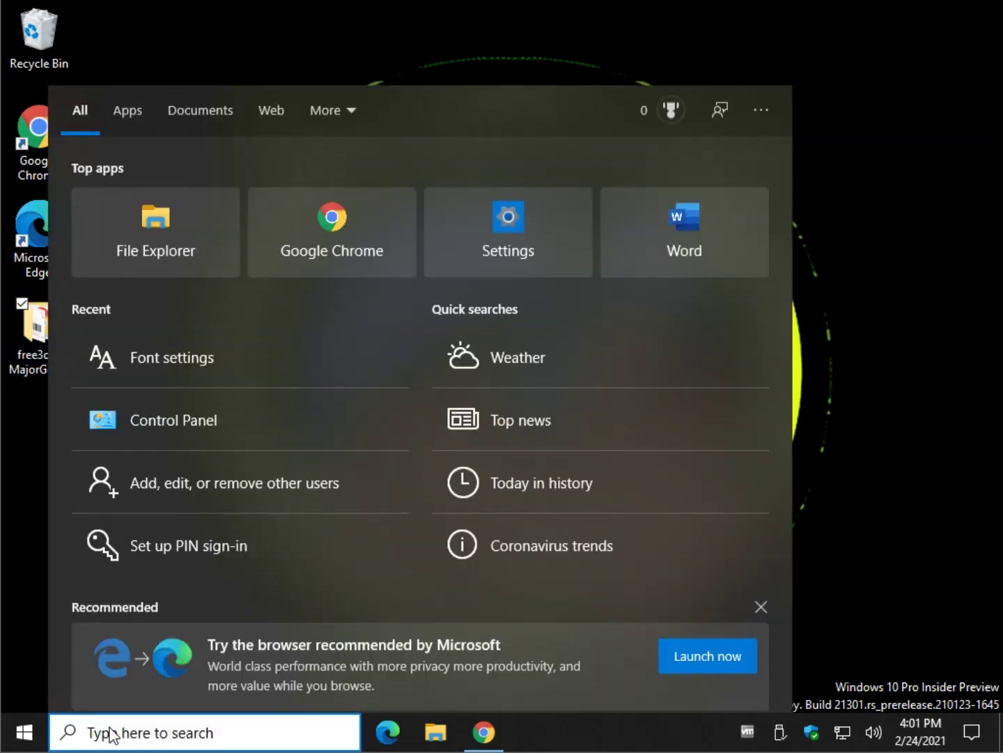
text(fonts)
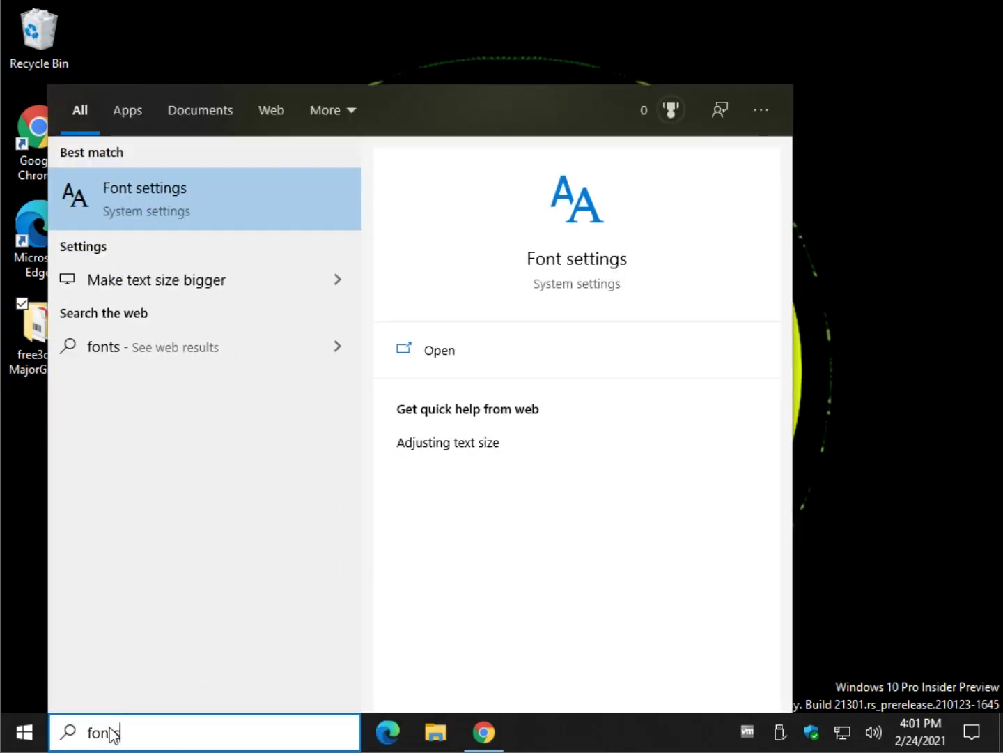
key(Return)
scroll(604, 466, down, 3)
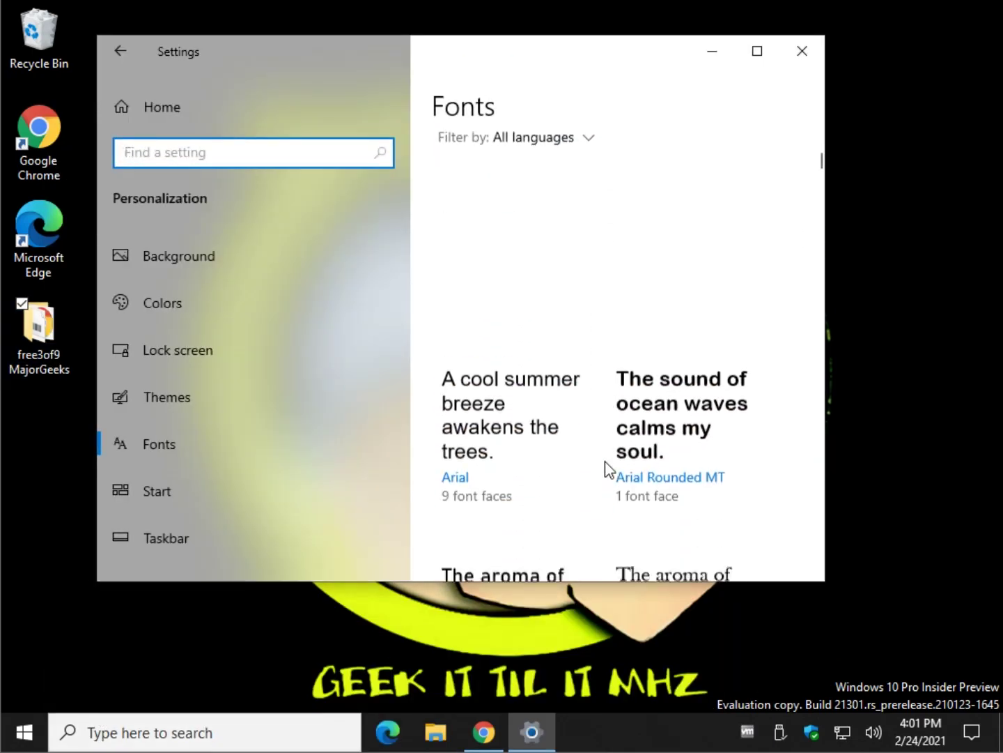
scroll(606, 467, down, 10)
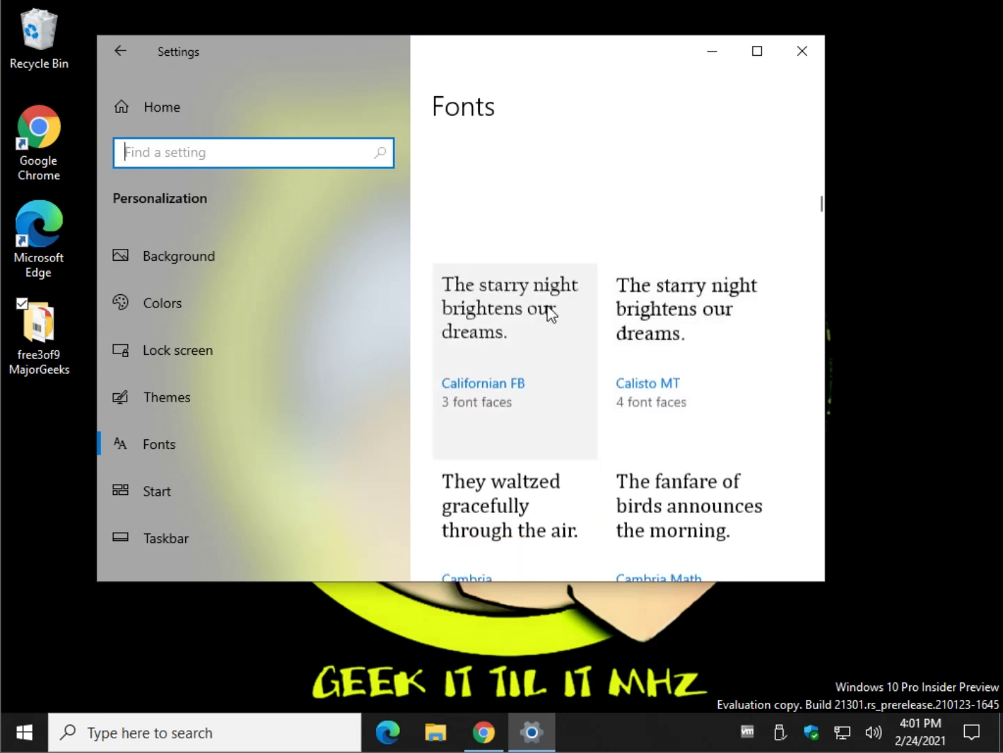
scroll(533, 252, up, 15)
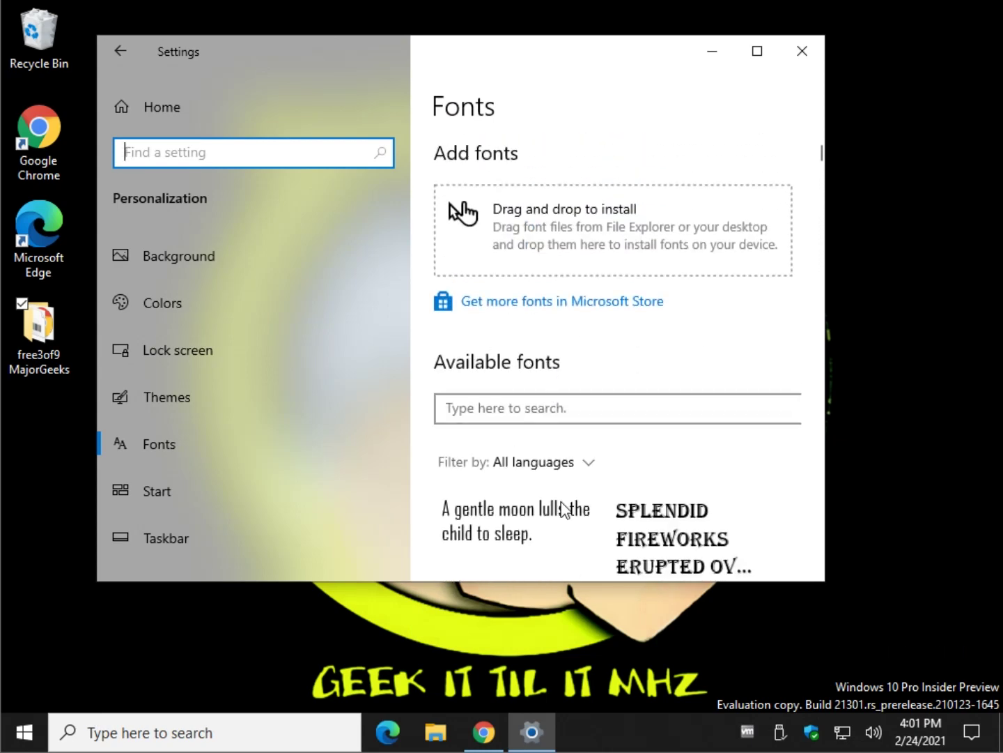
click(603, 406)
text(fre)
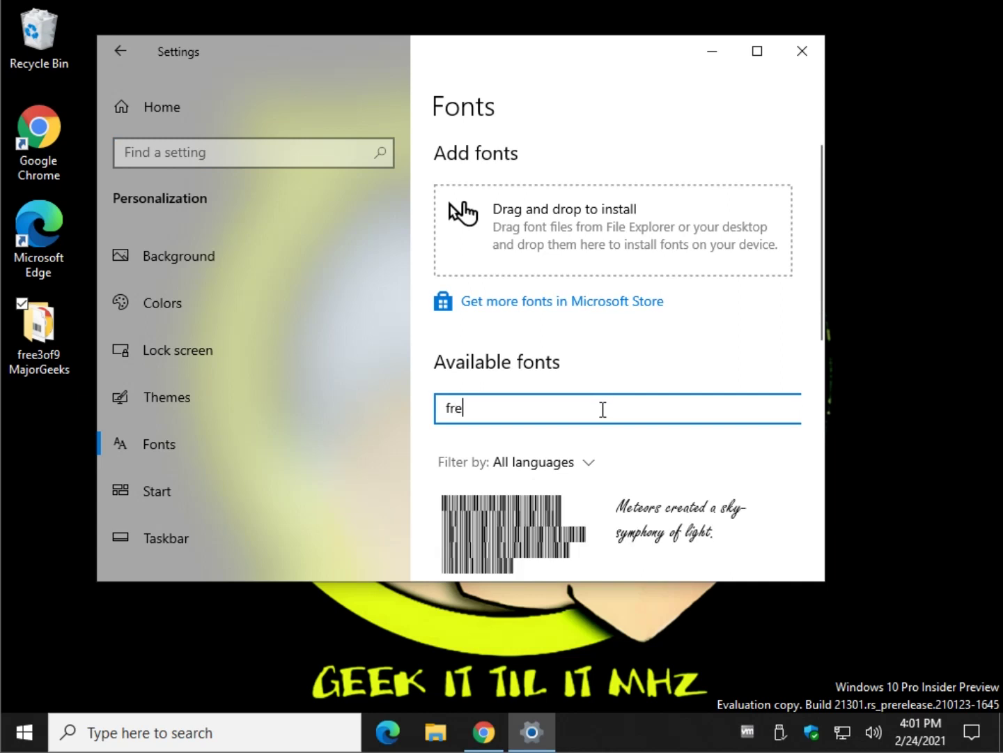
scroll(588, 433, down, 3)
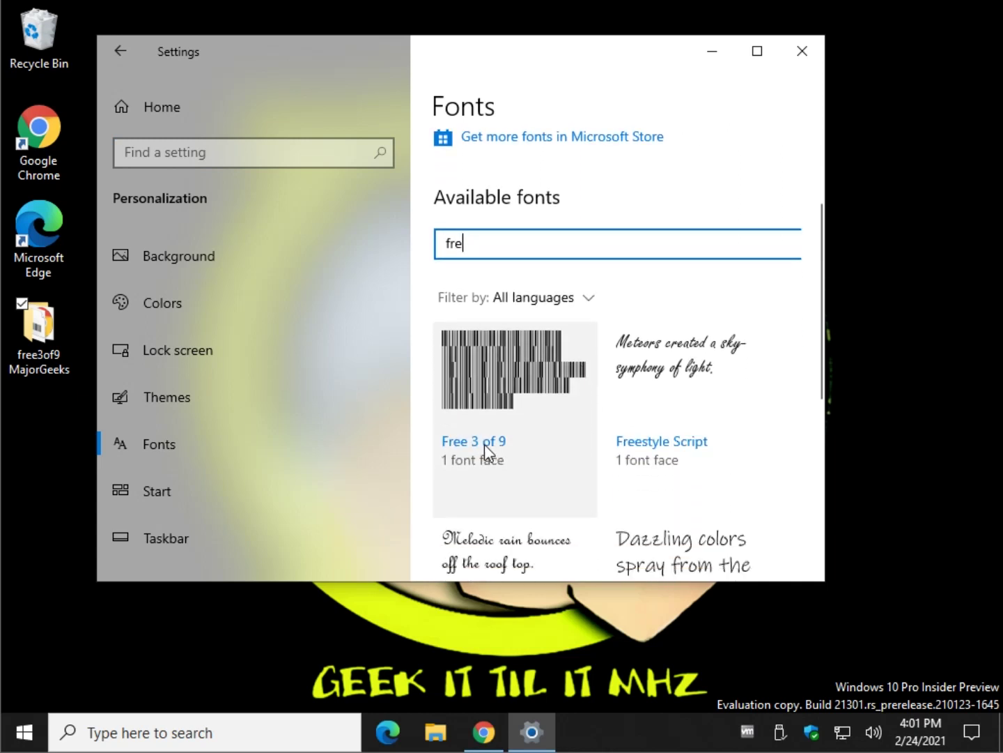
click(504, 373)
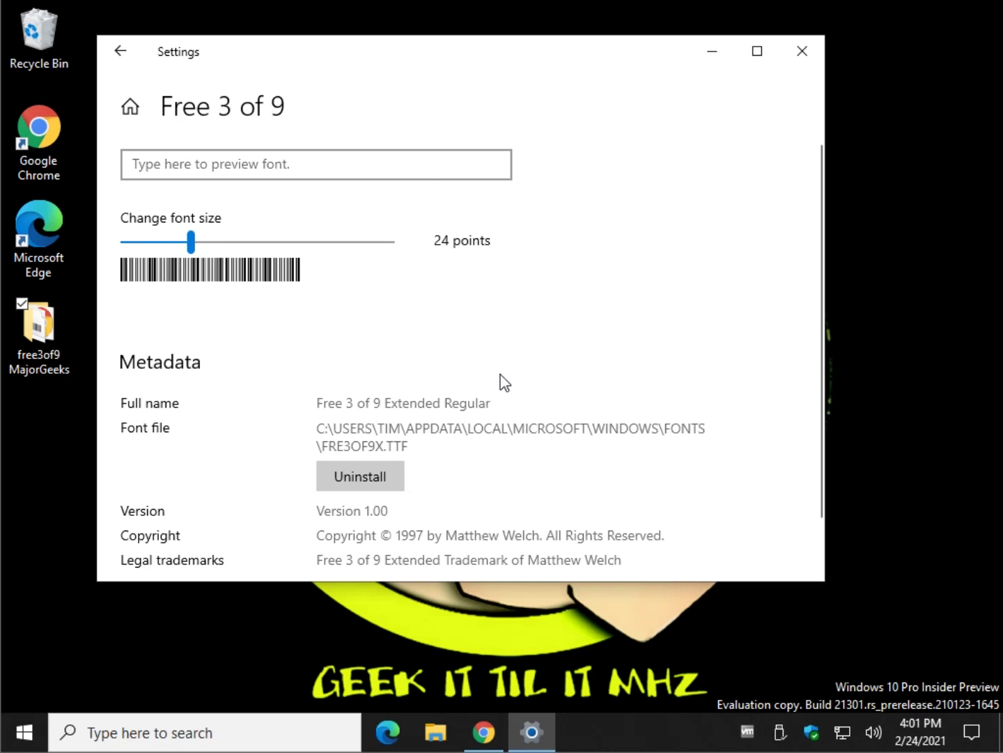
scroll(402, 453, down, 2)
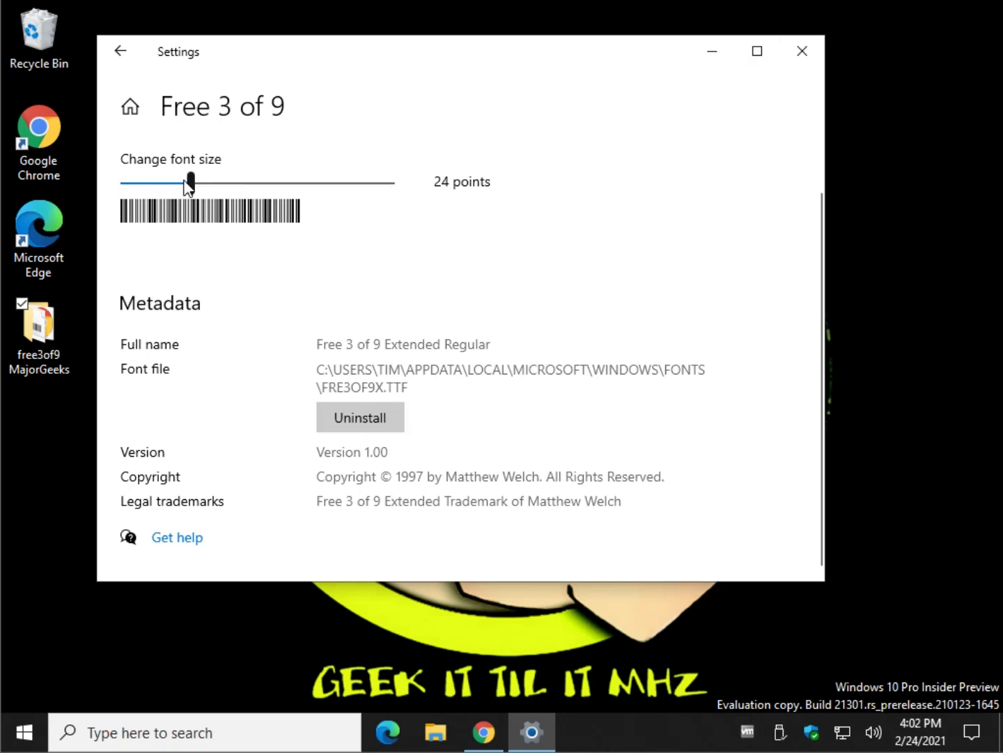
Close font settings and scroll Chrome's MajorGeeks article to section 2, Create a Barcode
click(802, 50)
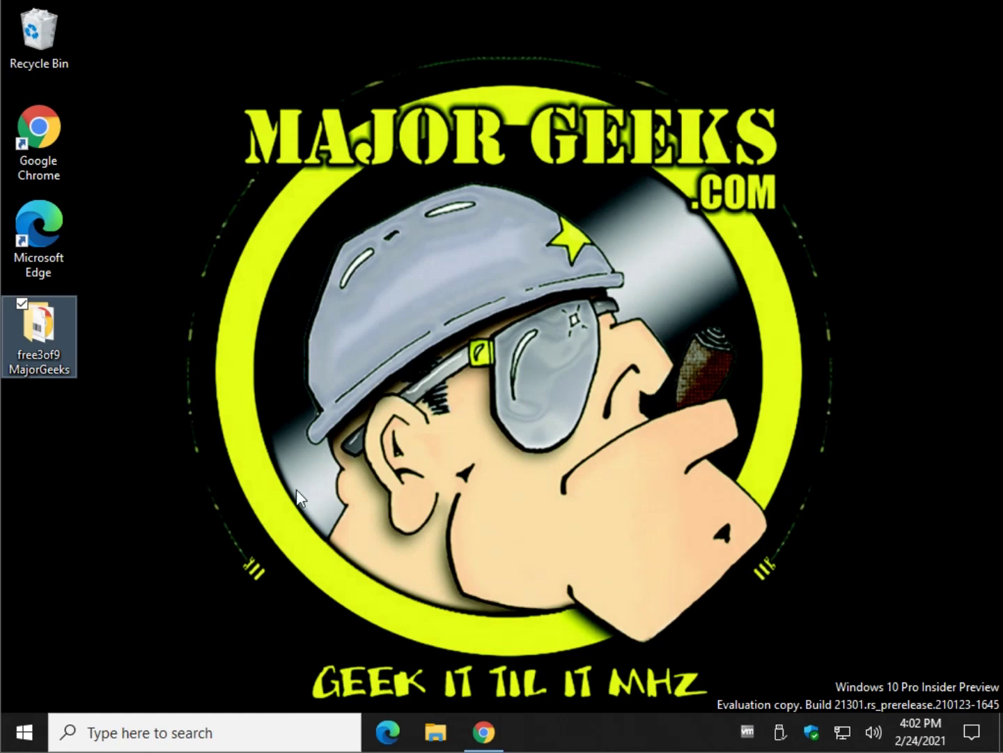
click(483, 731)
scroll(220, 326, down, 3)
scroll(223, 338, down, 4)
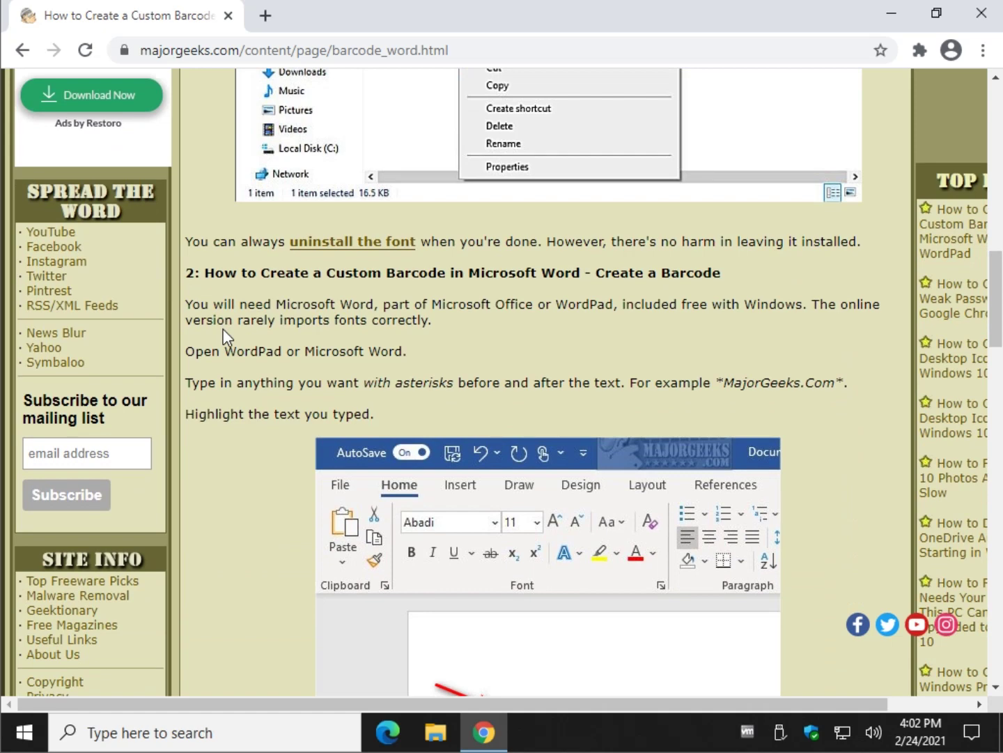
scroll(254, 373, down, 3)
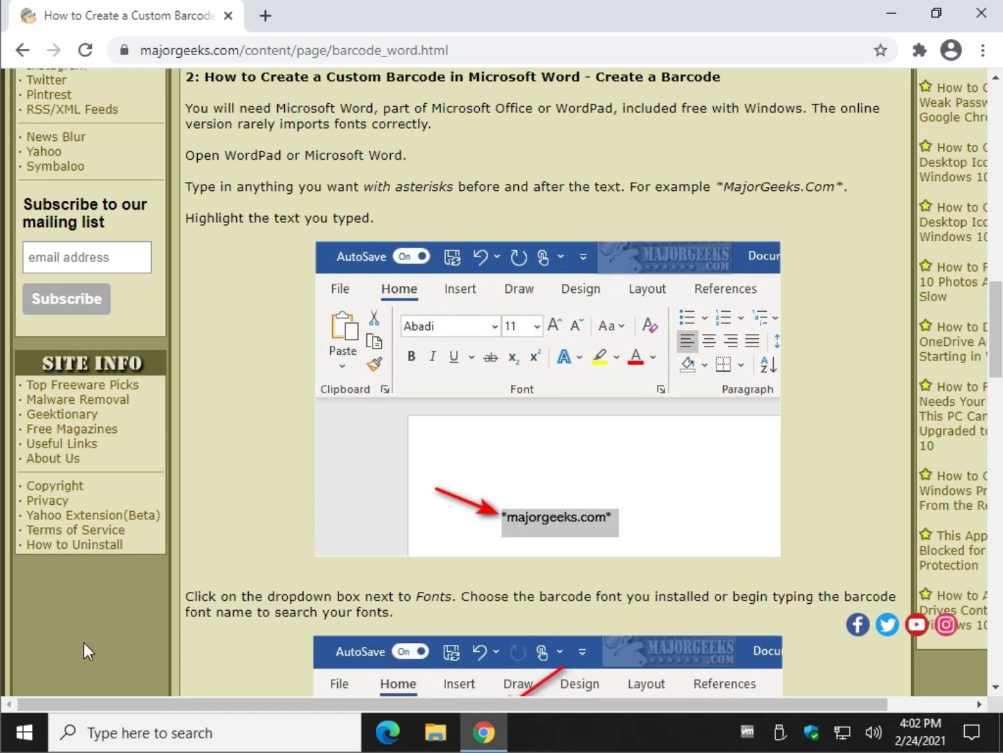
Launch WordPad from the Start menu's Windows Accessories folder
click(25, 744)
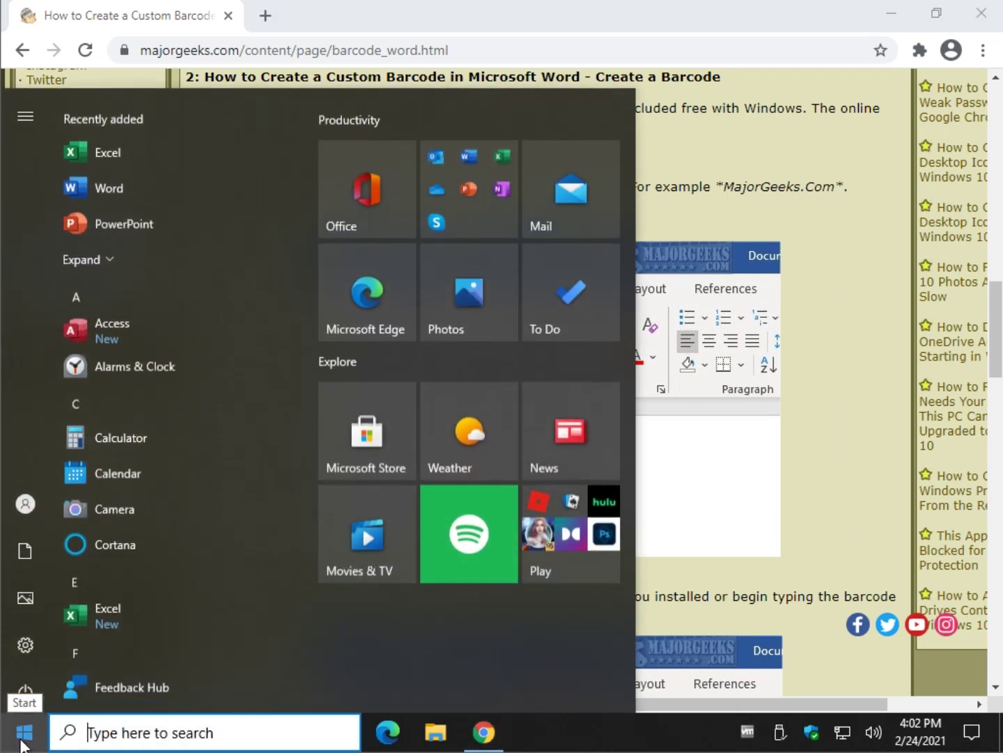
scroll(172, 430, down, 2)
scroll(172, 430, up, 3)
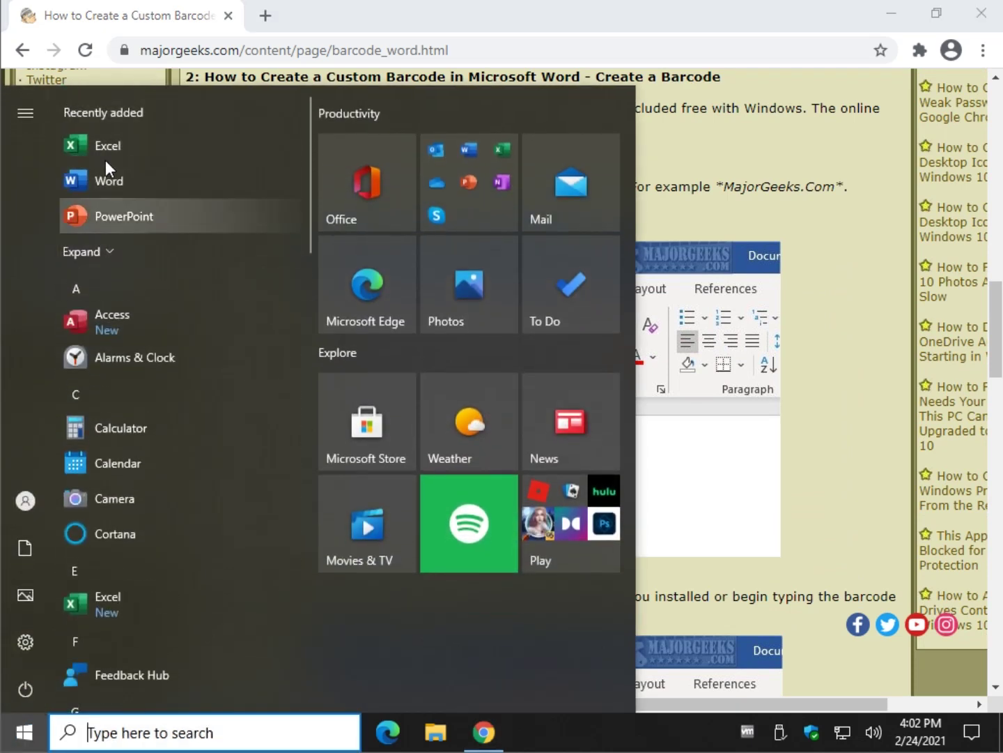
mouse_move(308, 152)
drag(308, 151, 310, 593)
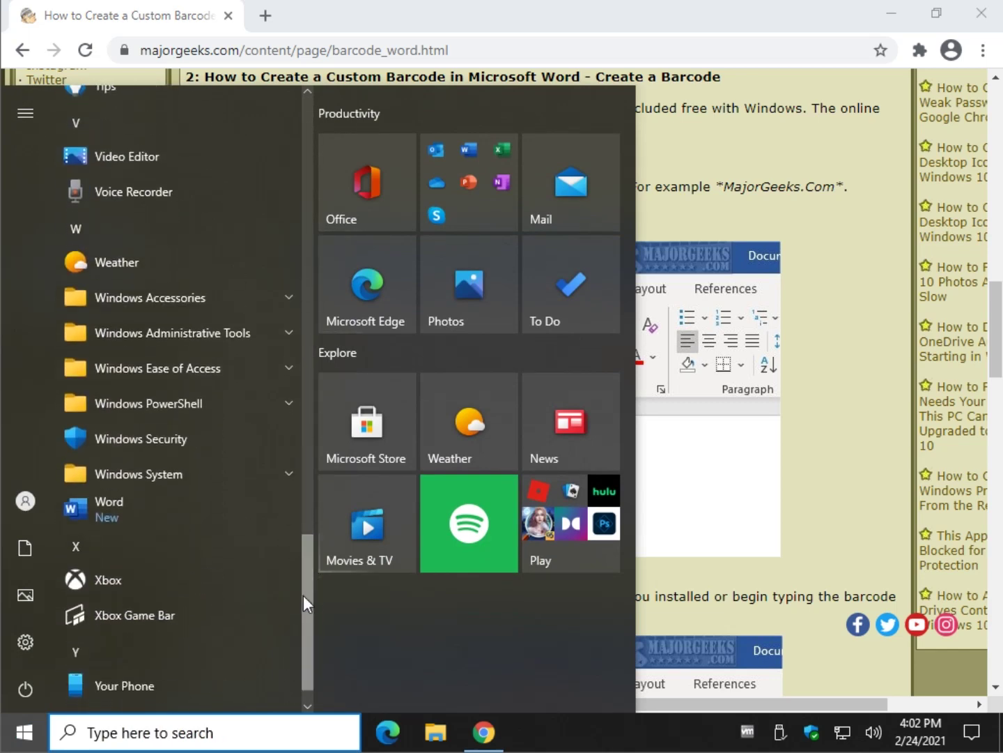
click(126, 298)
scroll(139, 551, down, 1)
scroll(139, 552, down, 2)
scroll(139, 556, up, 1)
click(134, 567)
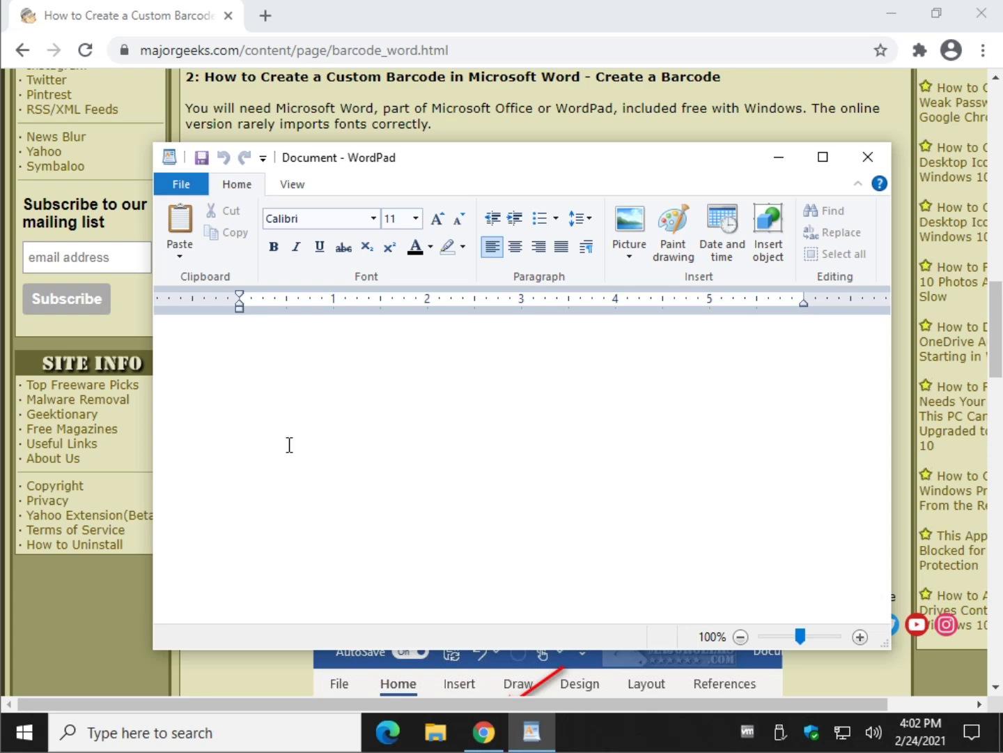
text(*)
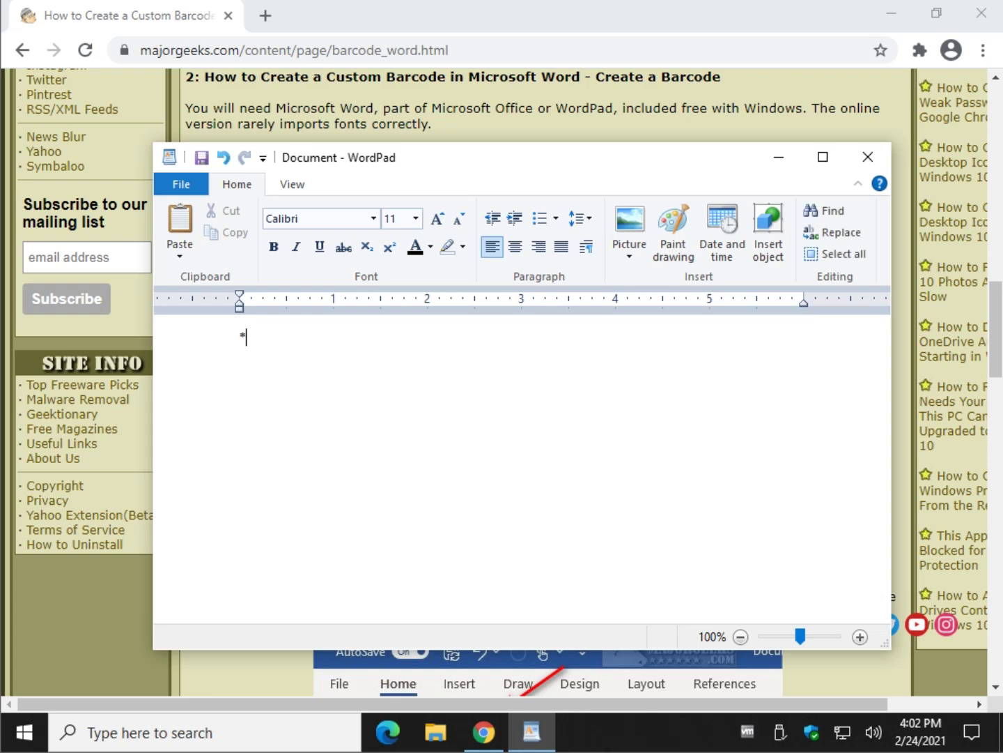
text(http://www.)
key(BackSpace)
key(BackSpace)
key(BackSpace)
key(BackSpace)
key(BackSpace)
key(BackSpace)
text(s://www.majo)
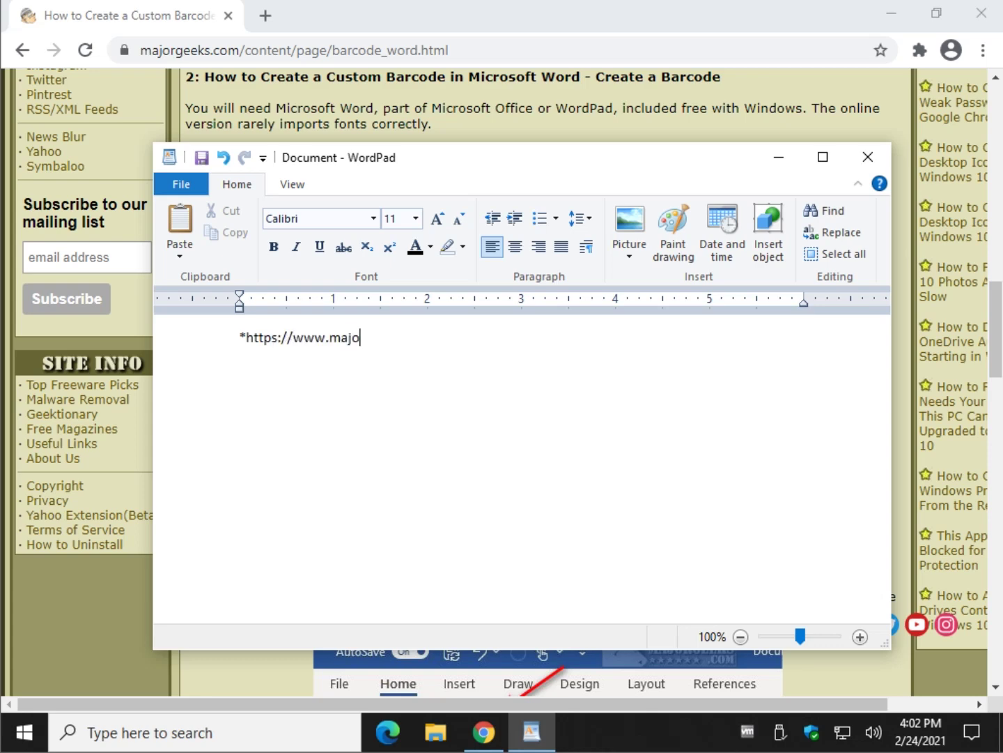
text(rgeeks.com*)
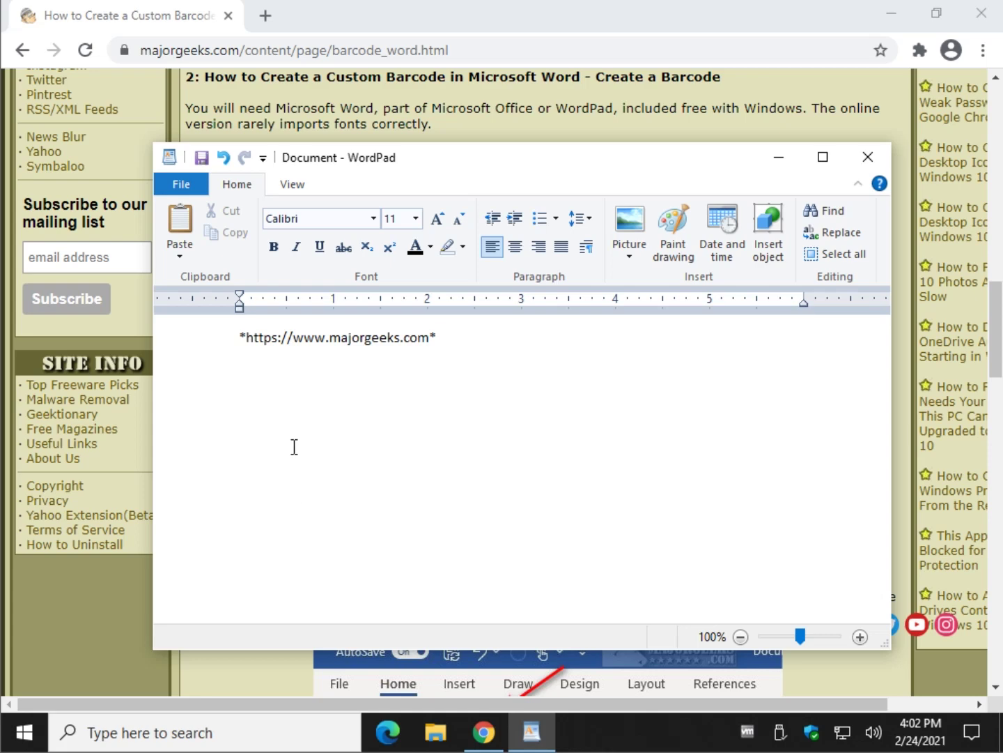
drag(241, 336, 436, 338)
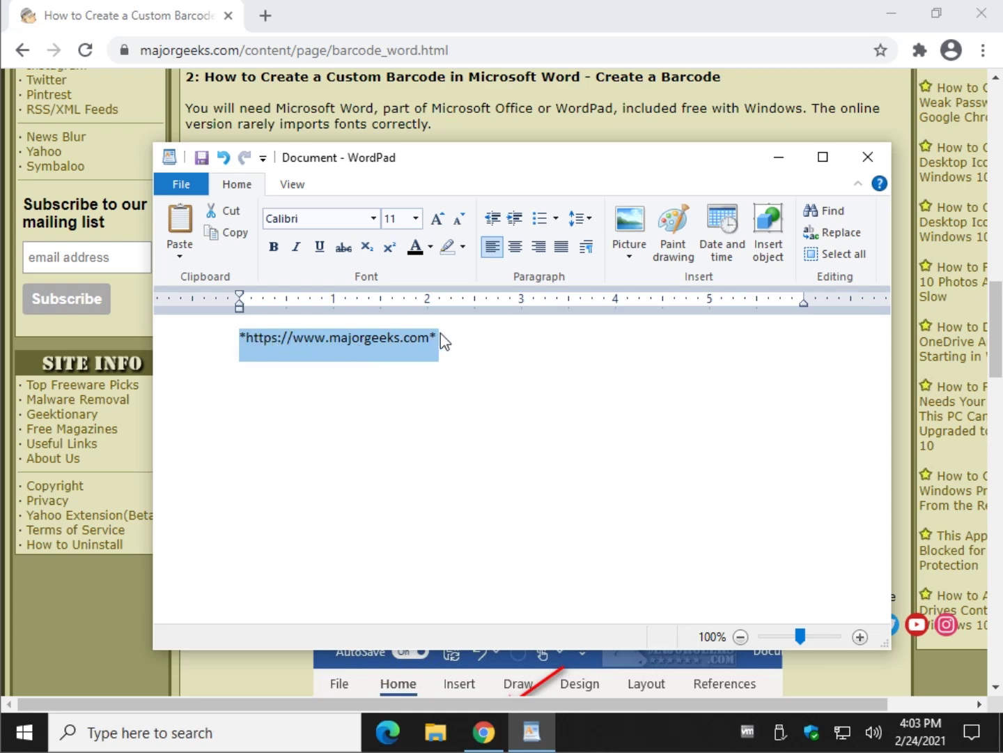
click(373, 219)
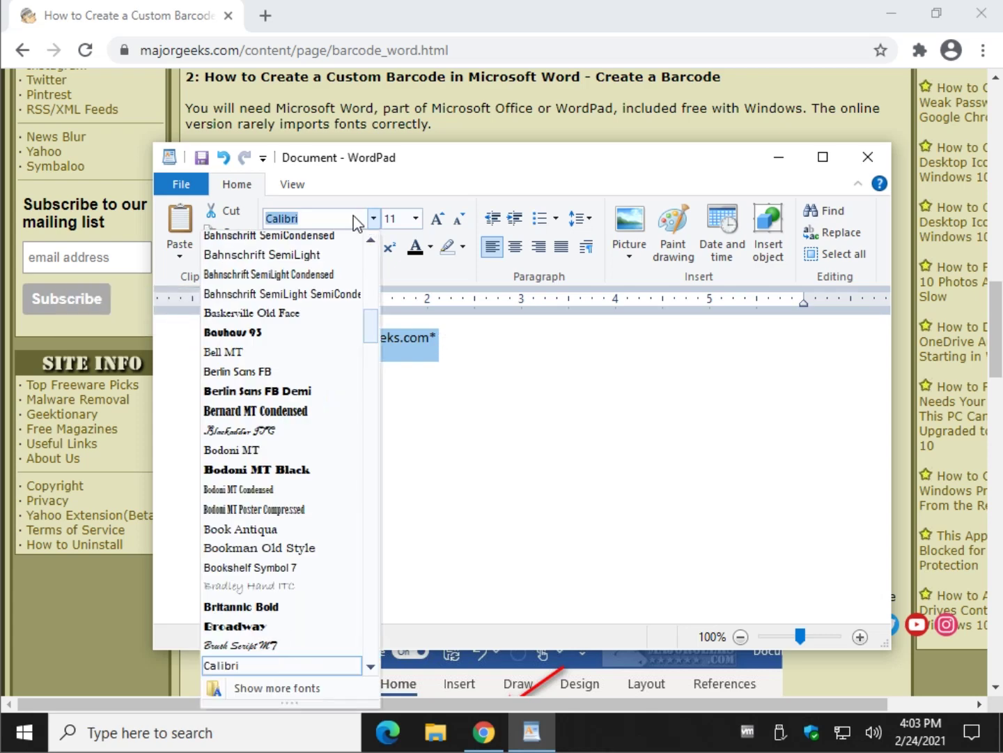
text(Free 3 of 9 Extendec)
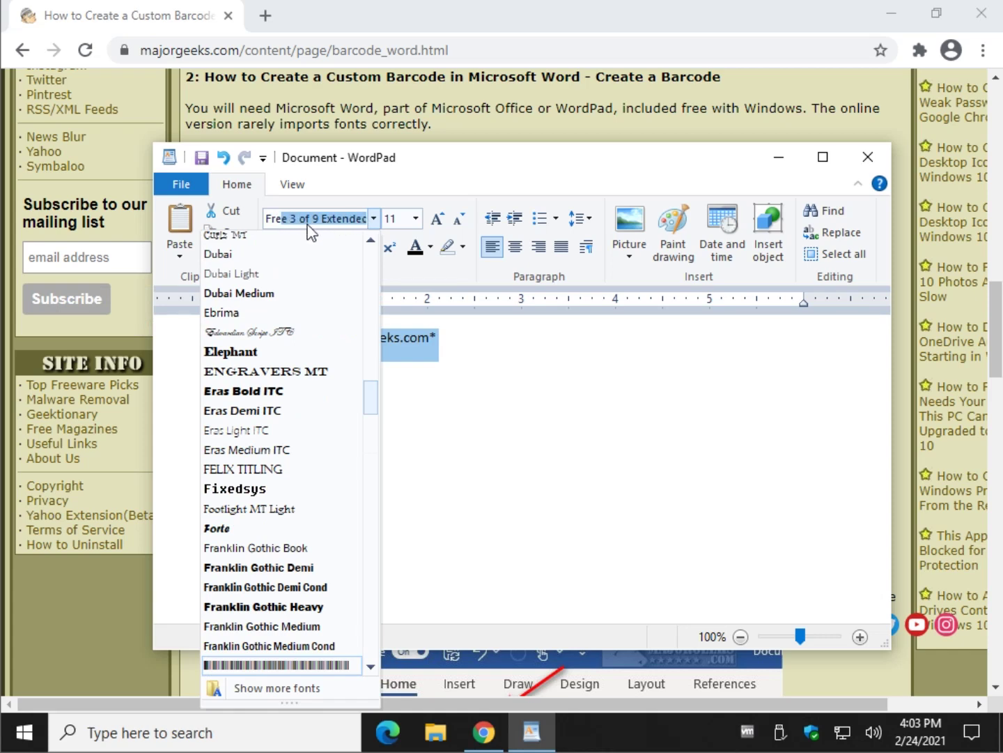
key(Return)
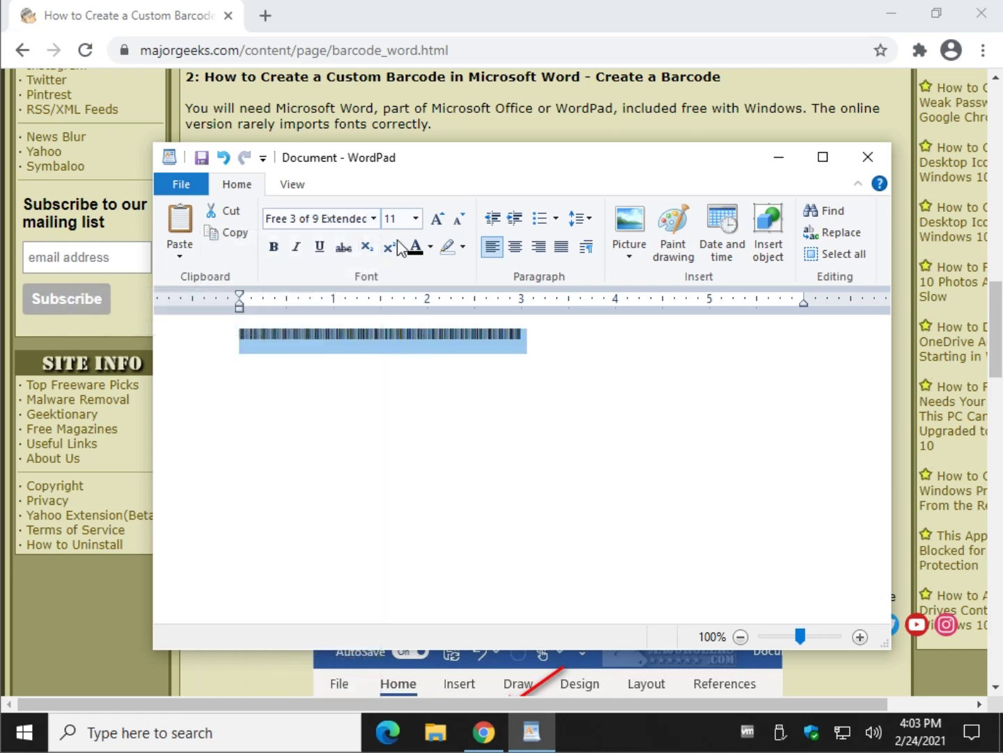
Try barcode sizes 18, 14, 20 and 26 point, settling on 10 point
click(415, 219)
click(394, 491)
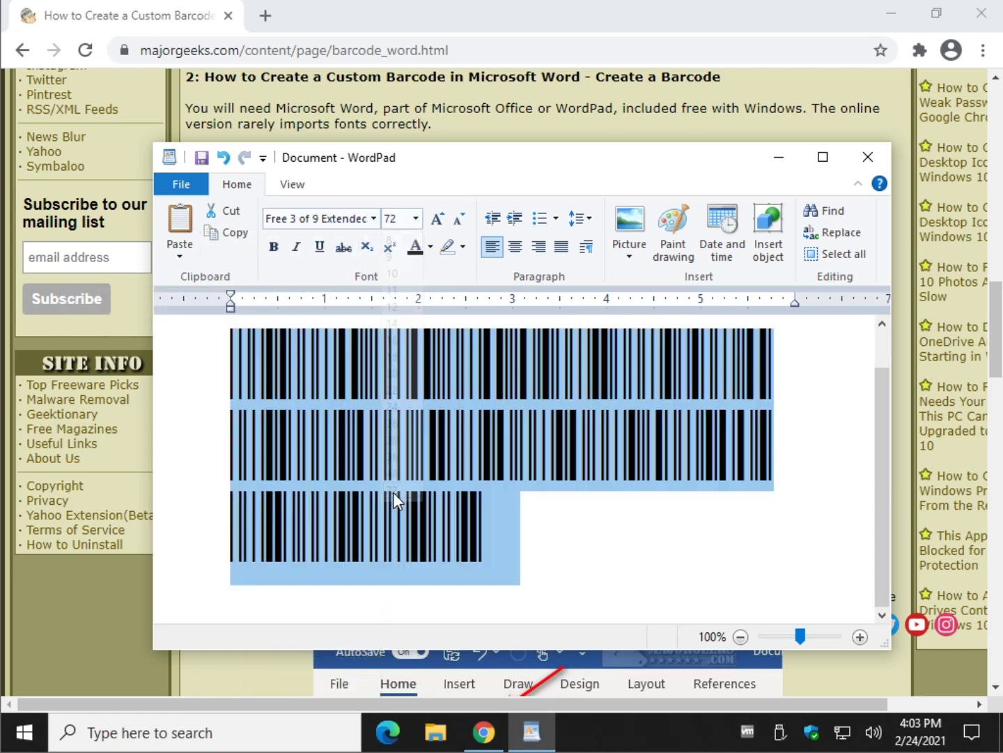
click(415, 218)
click(401, 272)
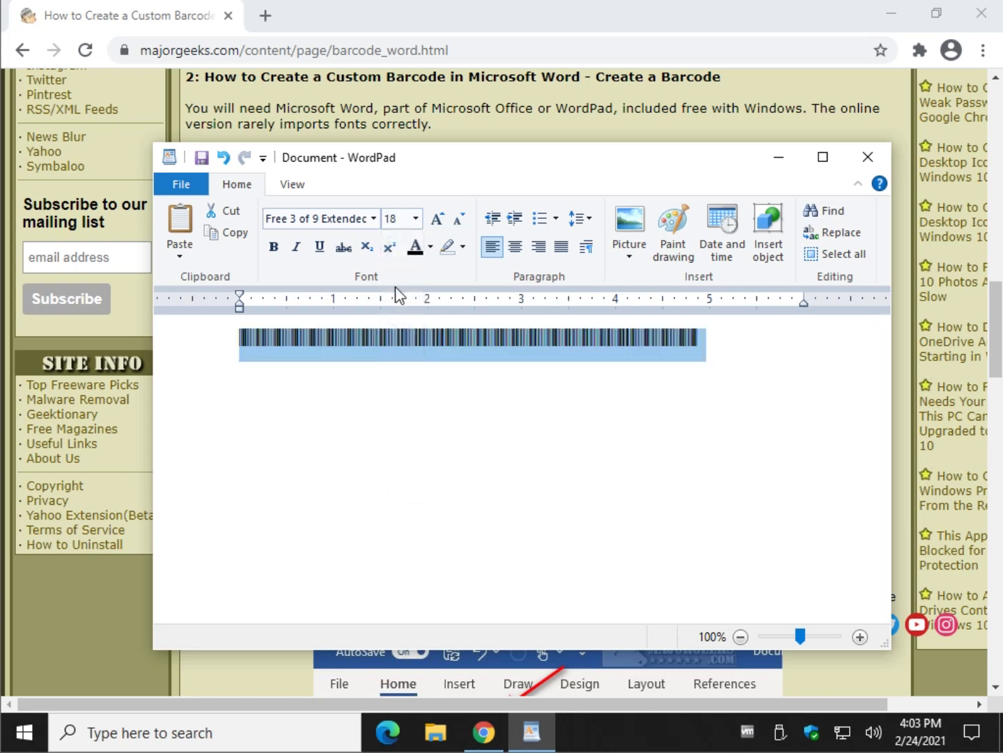
click(415, 218)
click(395, 324)
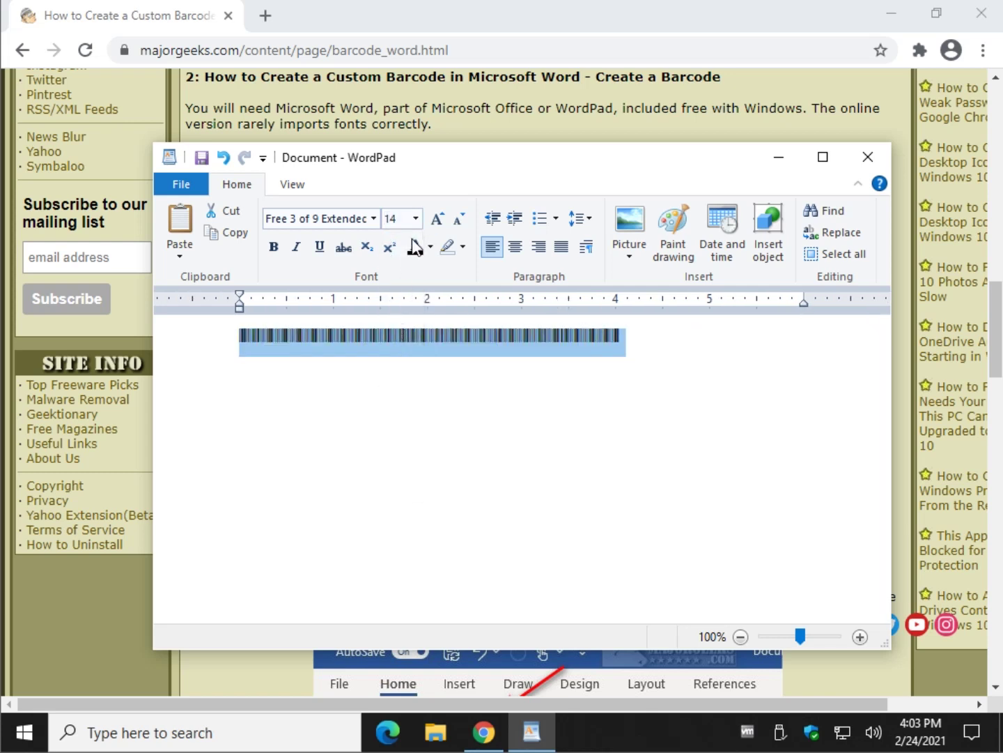
click(416, 219)
click(407, 372)
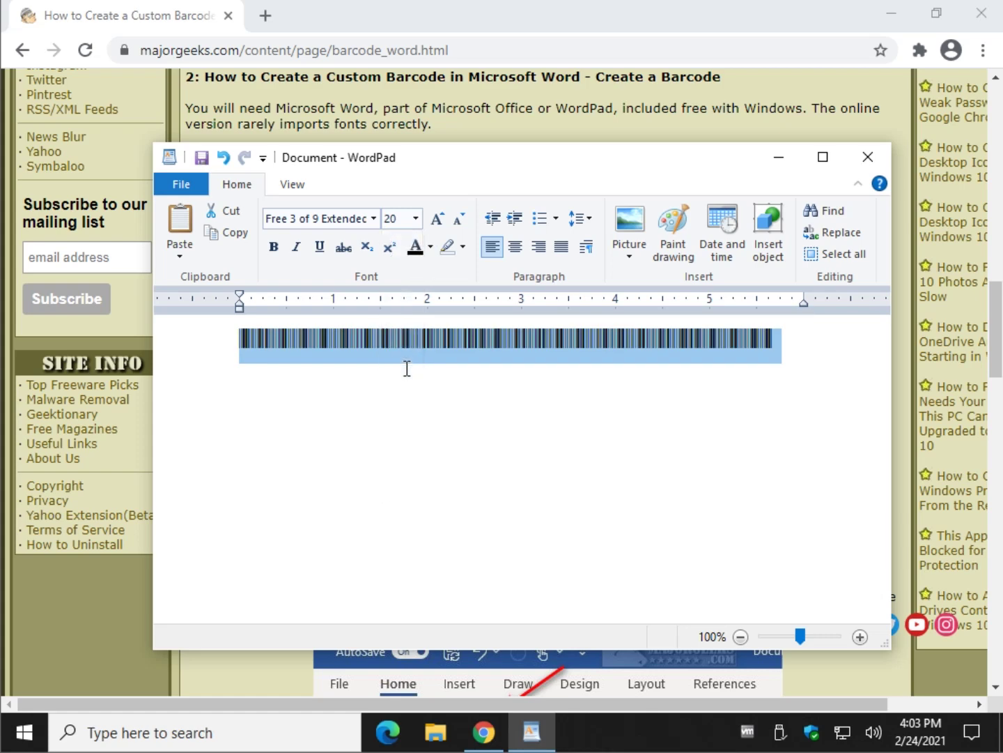
click(415, 218)
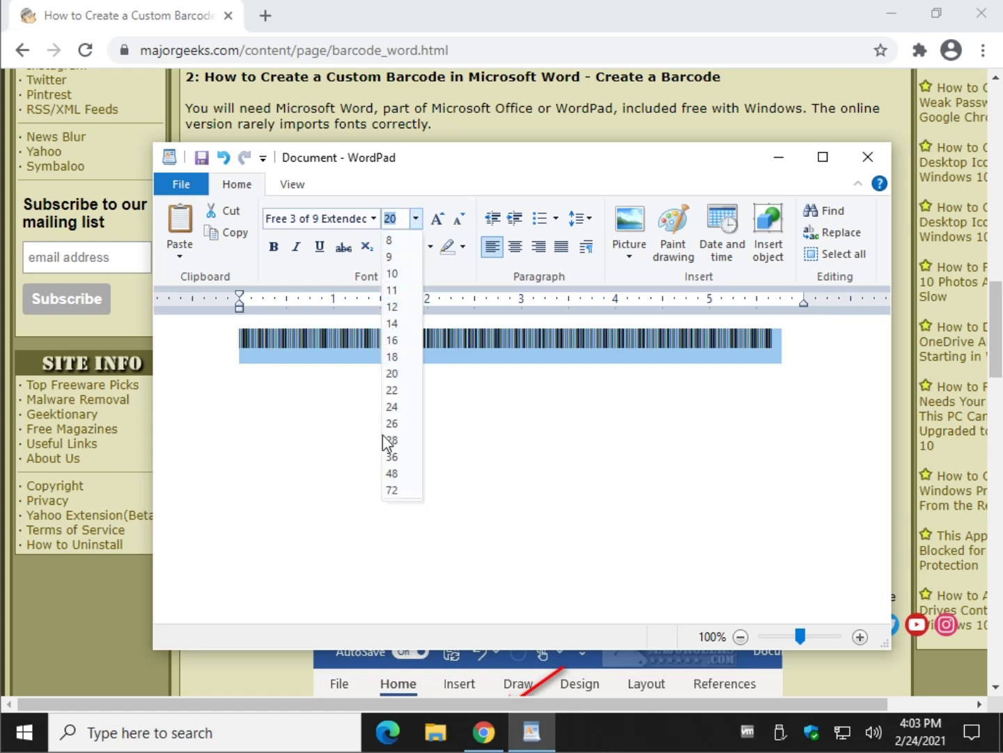
click(392, 424)
click(416, 217)
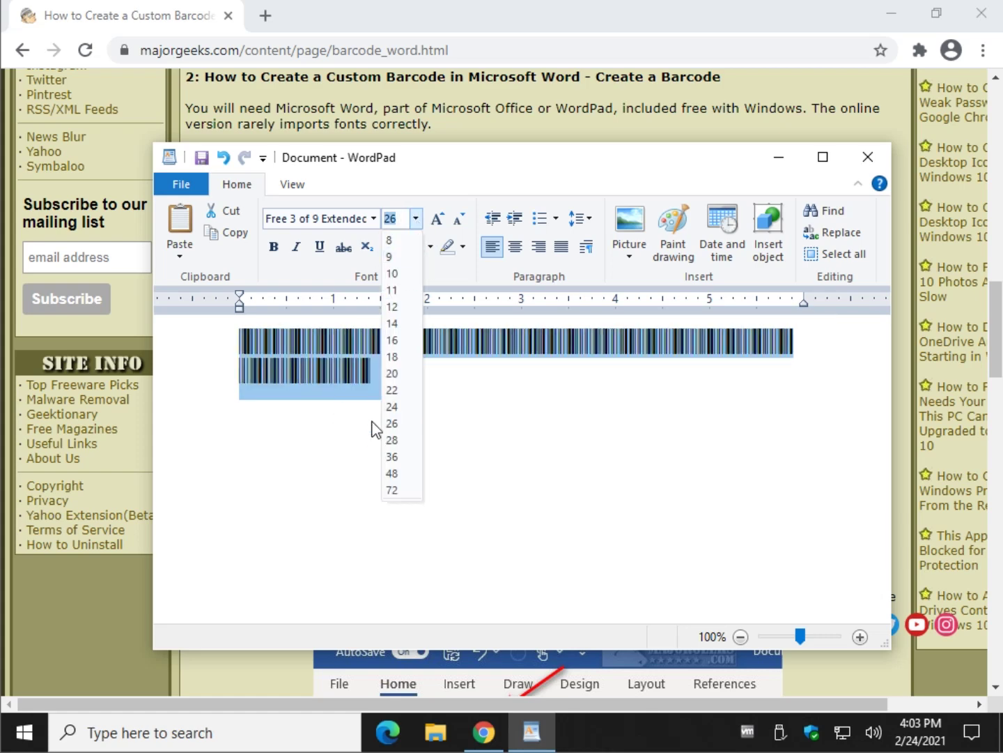
click(400, 276)
Close WordPad without saving and scroll the MajorGeeks article back to its introduction
click(868, 156)
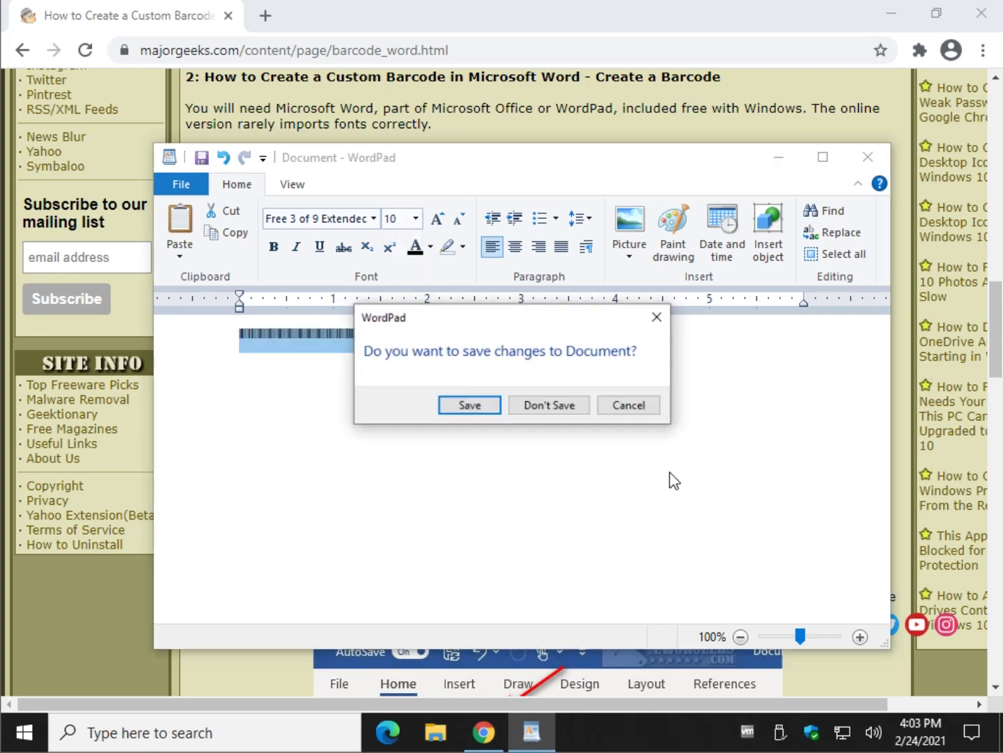
click(577, 410)
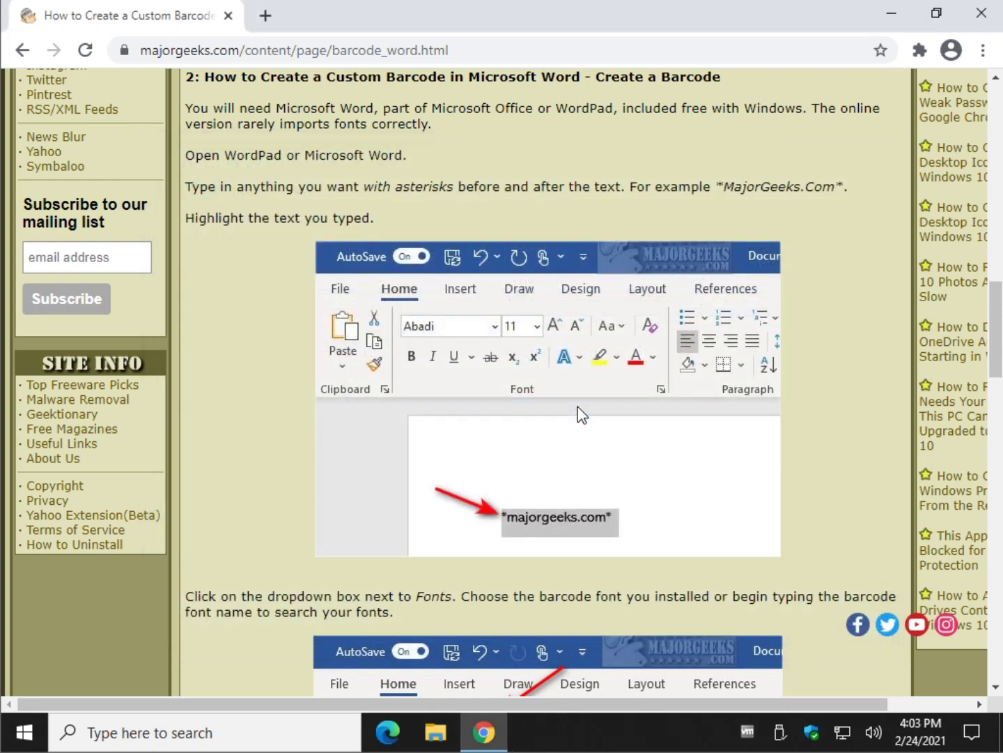
scroll(292, 377, down, 5)
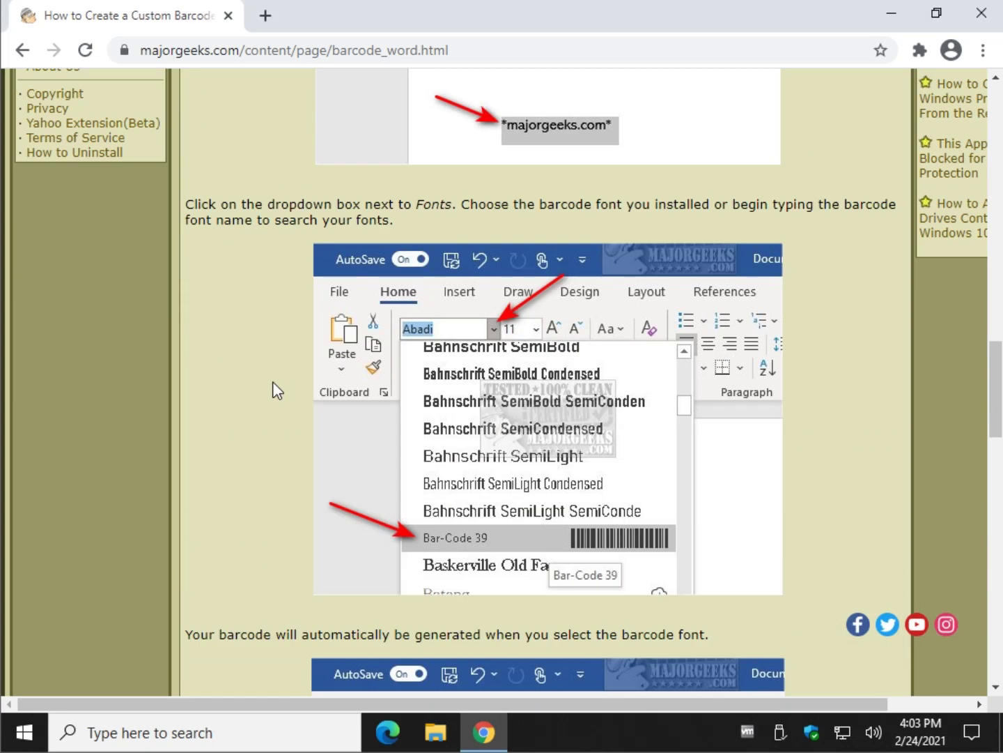
scroll(272, 381, down, 6)
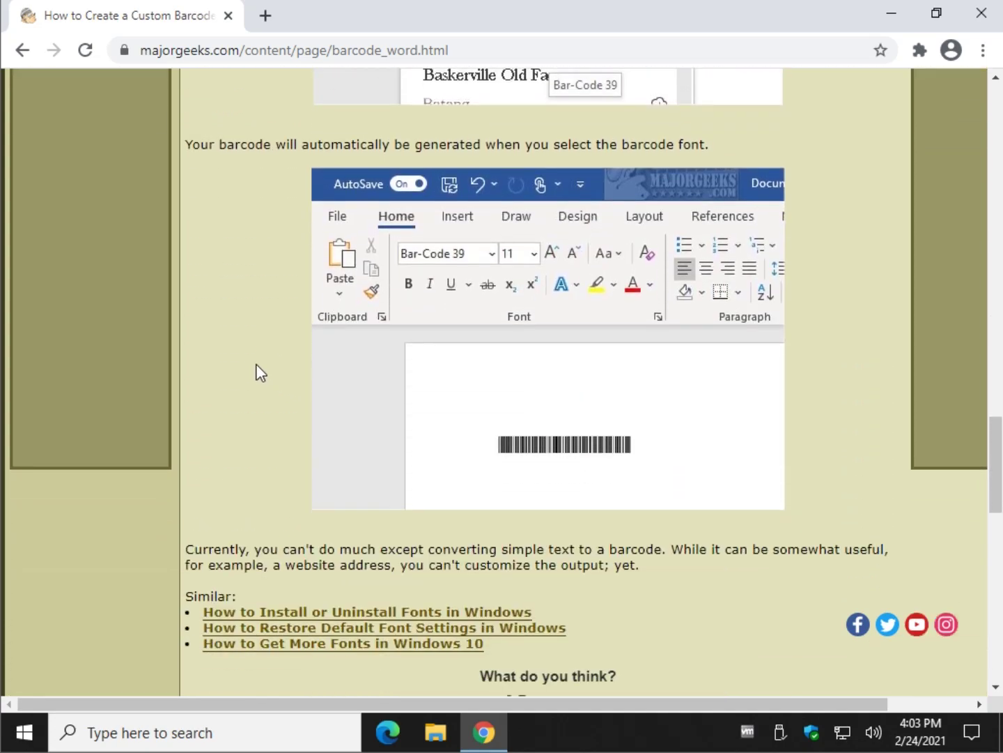
scroll(238, 388, up, 15)
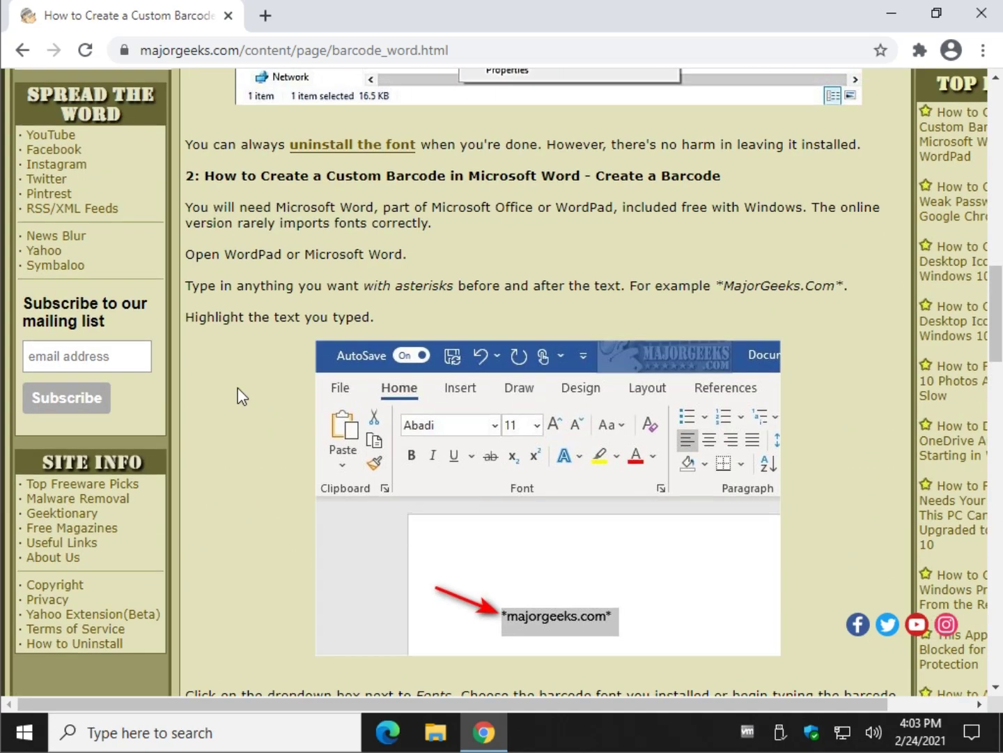
scroll(318, 331, up, 3)
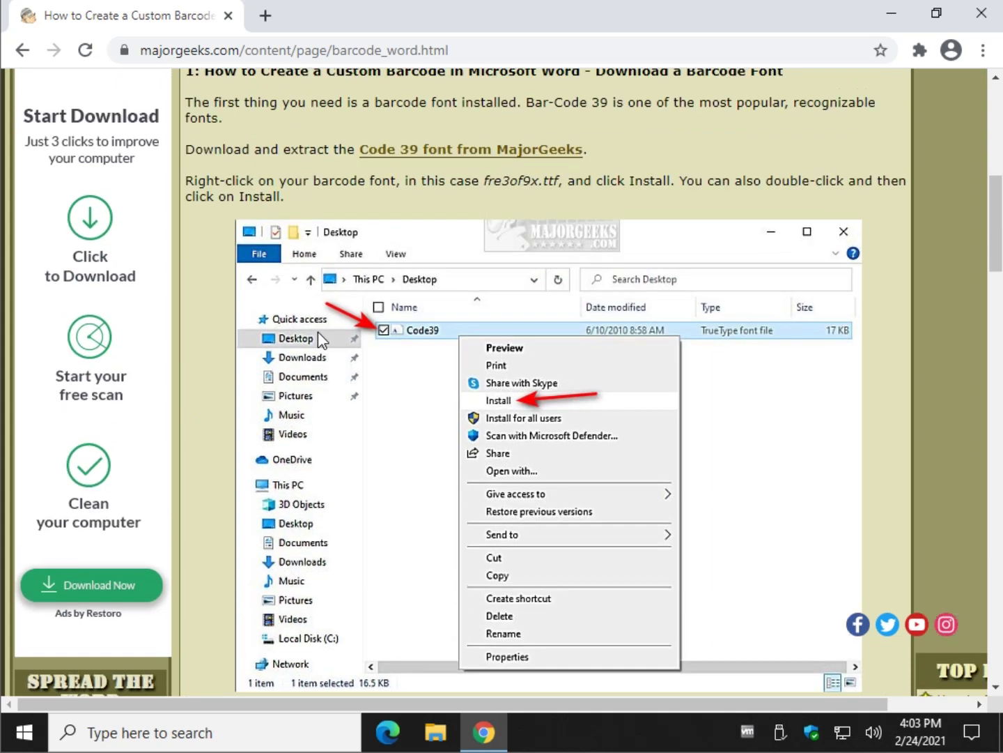
scroll(318, 331, up, 3)
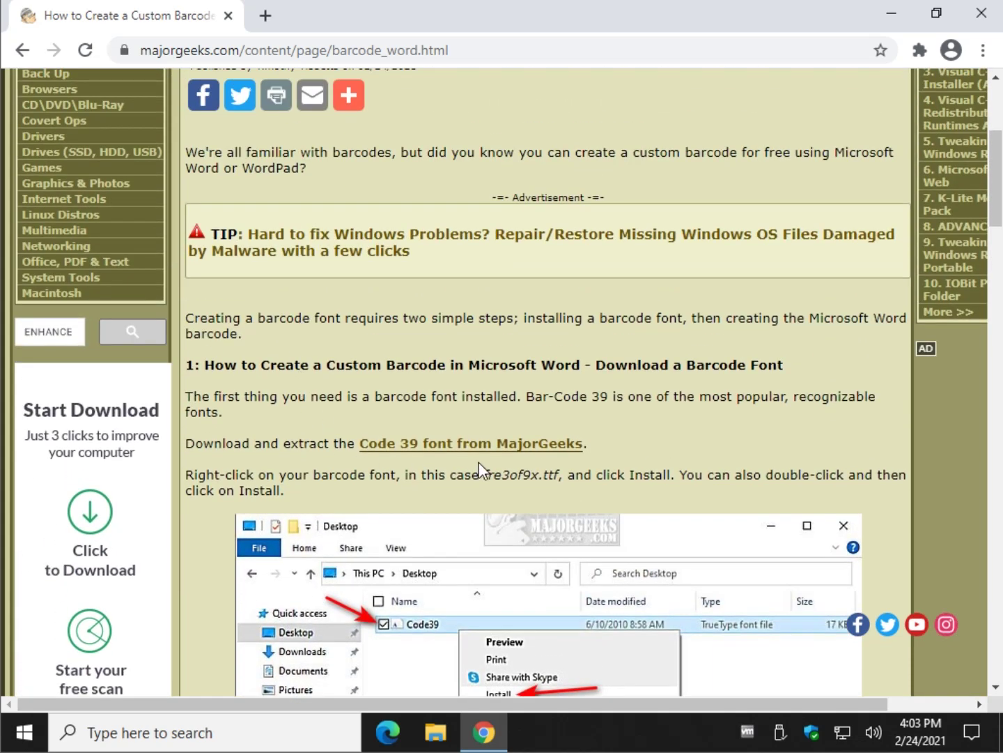